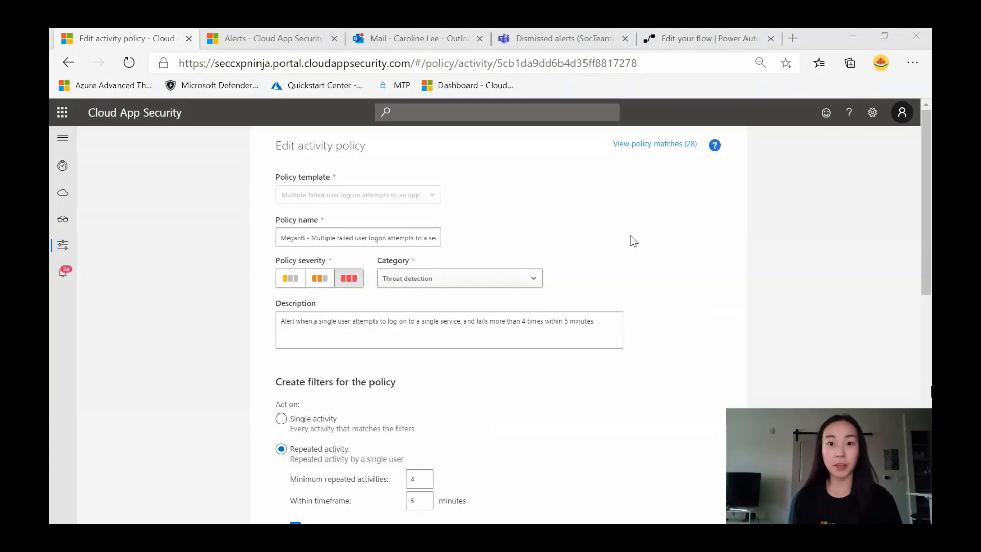
{"action": "scroll", "coordinate": [631, 240], "scroll_direction": "down", "scroll_amount": 1}
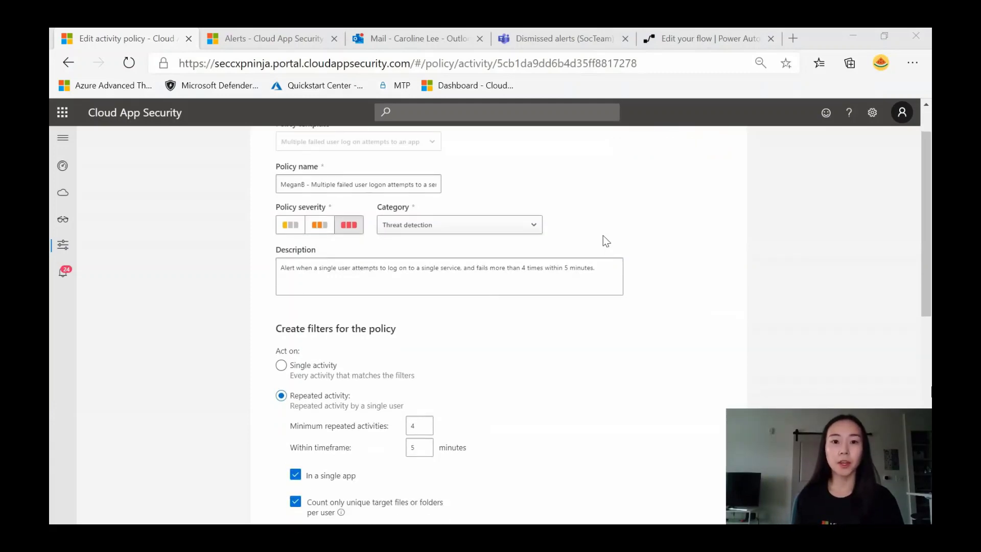
{"action": "left_click_drag", "start_coordinate": [307, 184], "coordinate": [471, 197]}
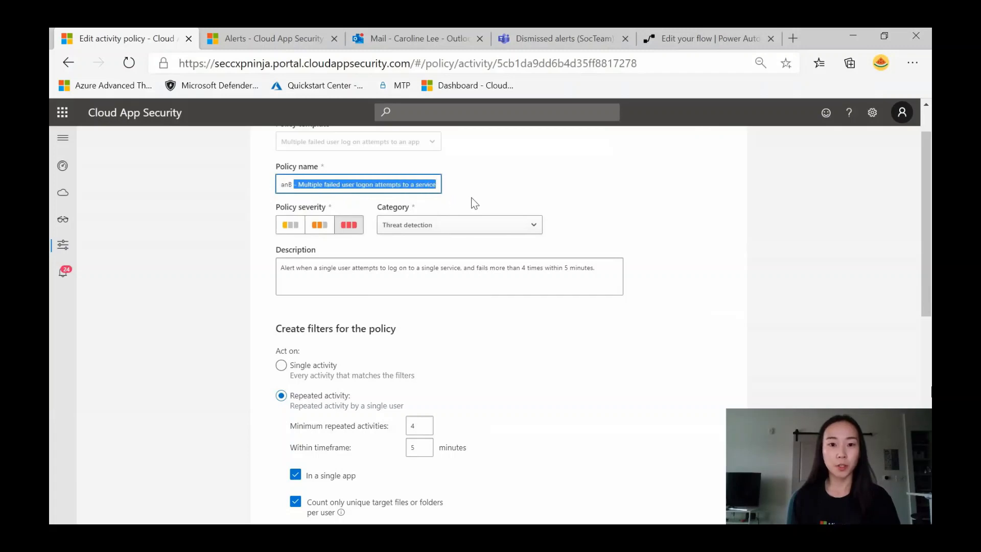
{"action": "left_click", "coordinate": [575, 282]}
{"action": "scroll", "coordinate": [536, 361], "scroll_direction": "down", "scroll_amount": 2}
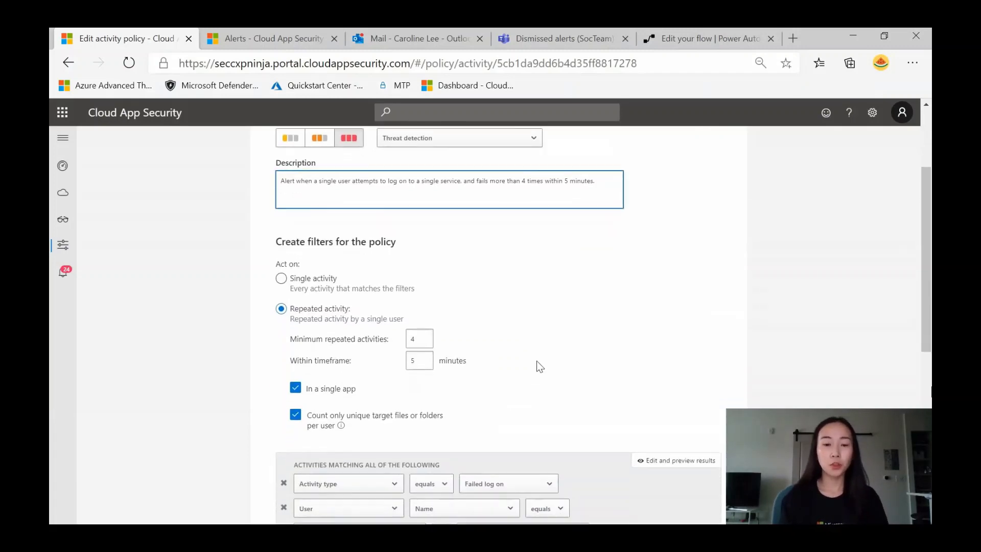
{"action": "scroll", "coordinate": [537, 360], "scroll_direction": "down", "scroll_amount": 1}
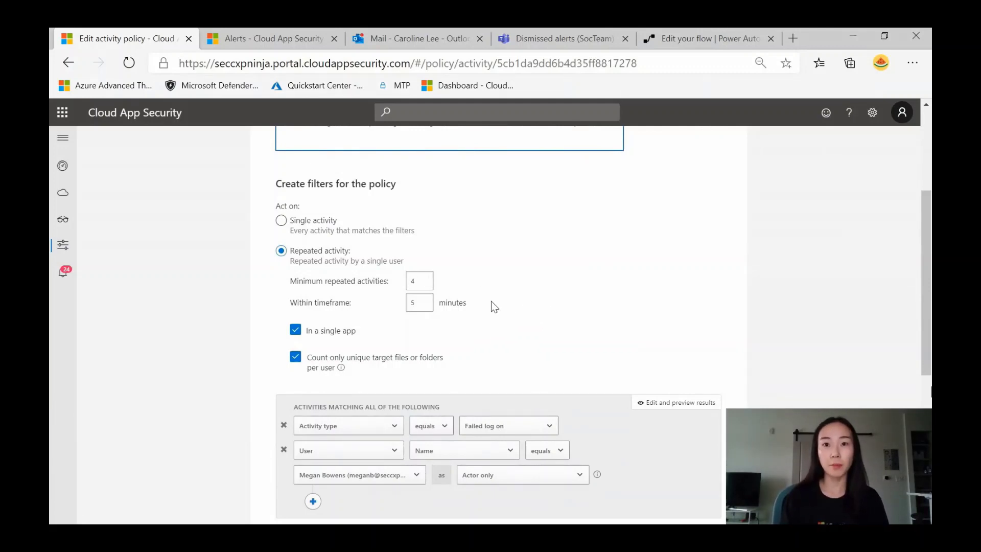
{"action": "scroll", "coordinate": [491, 302], "scroll_direction": "down", "scroll_amount": 3}
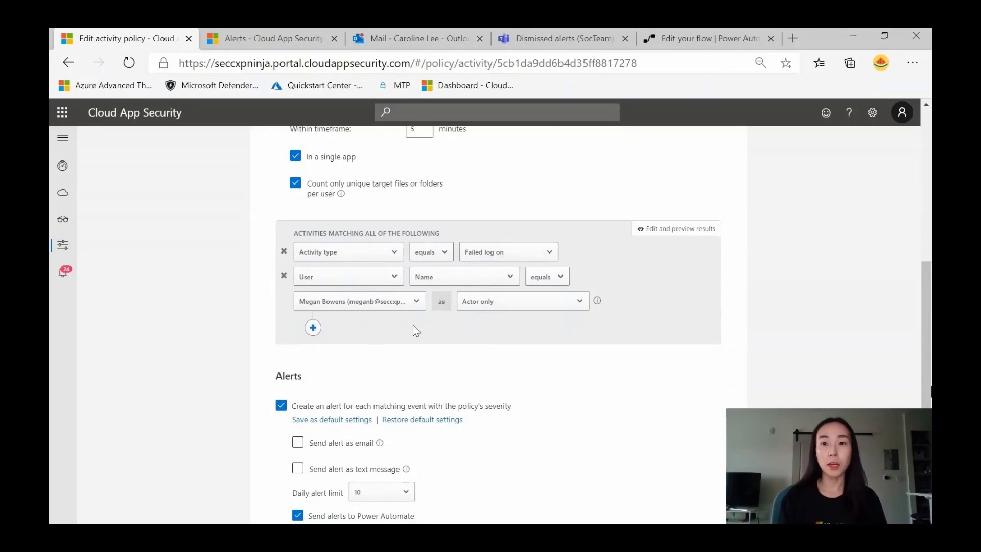
{"action": "scroll", "coordinate": [413, 325], "scroll_direction": "down", "scroll_amount": 3}
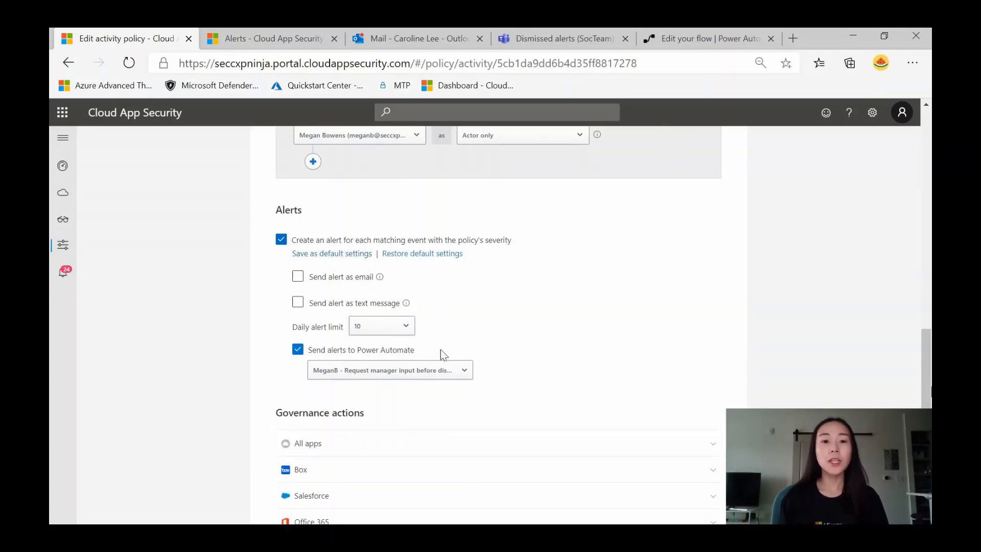
{"action": "scroll", "coordinate": [442, 348], "scroll_direction": "down", "scroll_amount": 1}
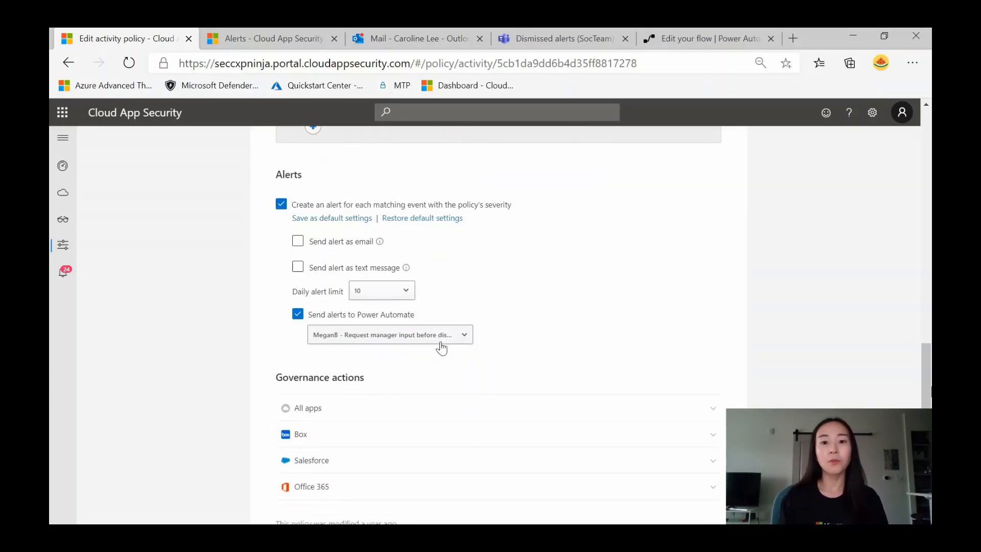
{"action": "left_click", "coordinate": [438, 339]}
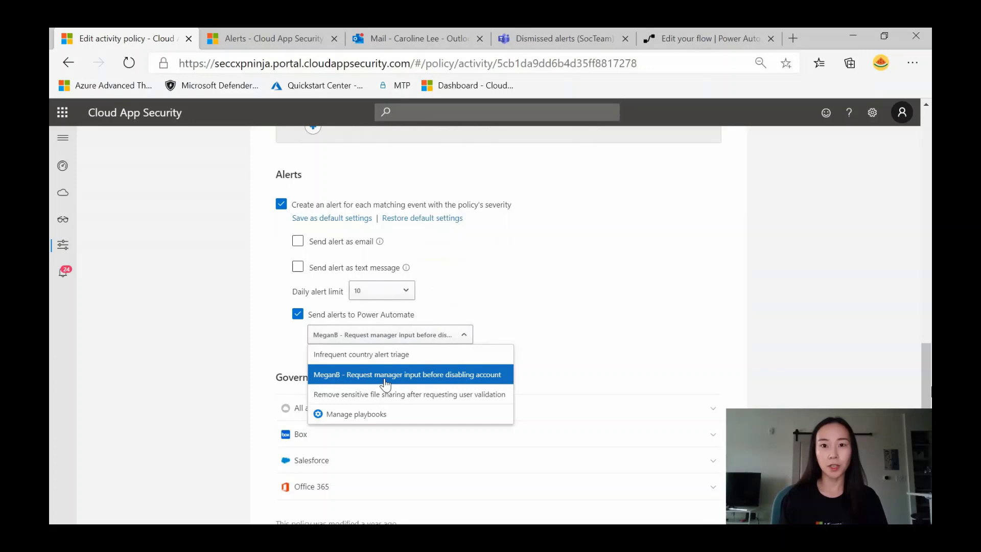
{"action": "left_click", "coordinate": [547, 334]}
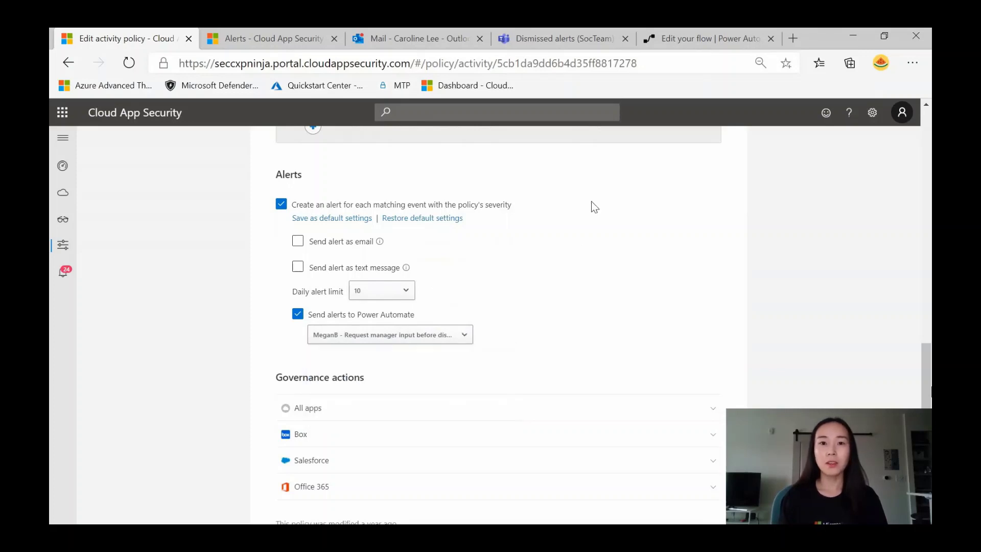
In the flow editor, expand the Initialize mobile variable and Request manager input steps.
{"action": "left_click", "coordinate": [685, 46]}
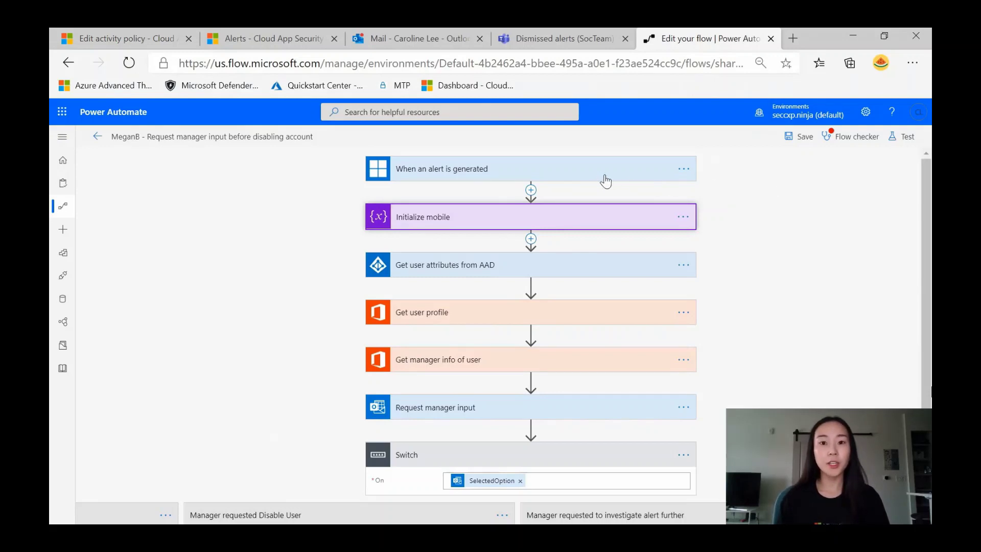
{"action": "left_click", "coordinate": [610, 230]}
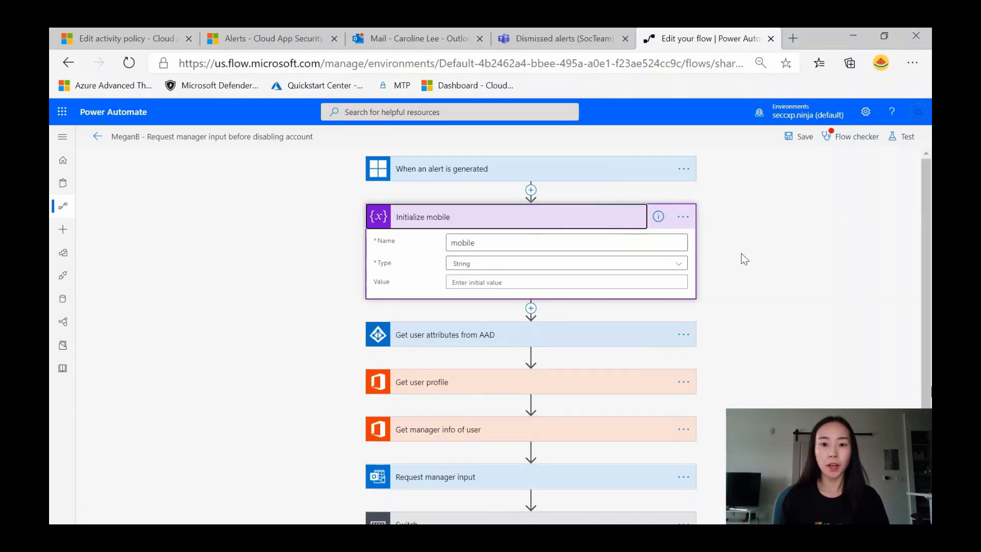
{"action": "scroll", "coordinate": [743, 259], "scroll_direction": "down", "scroll_amount": 3}
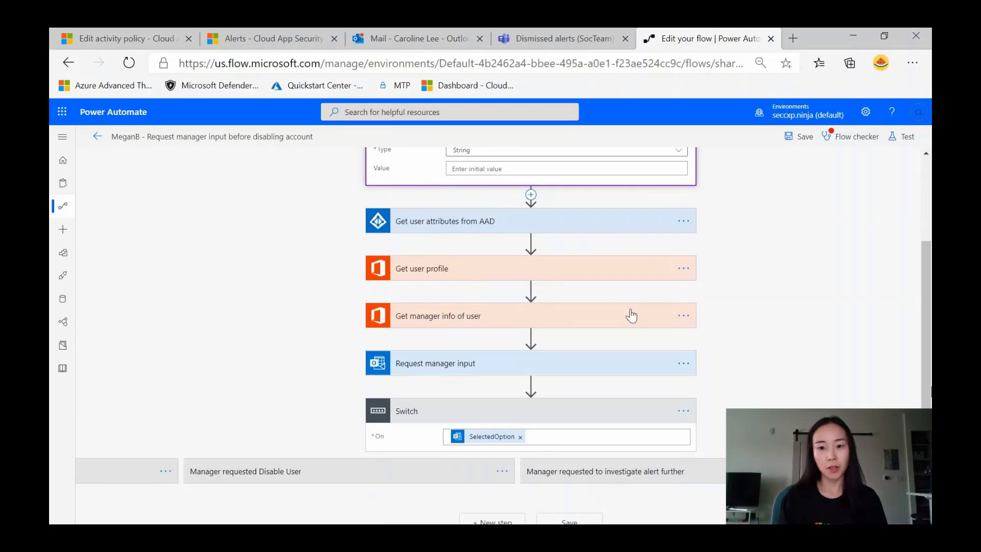
{"action": "left_click", "coordinate": [565, 369]}
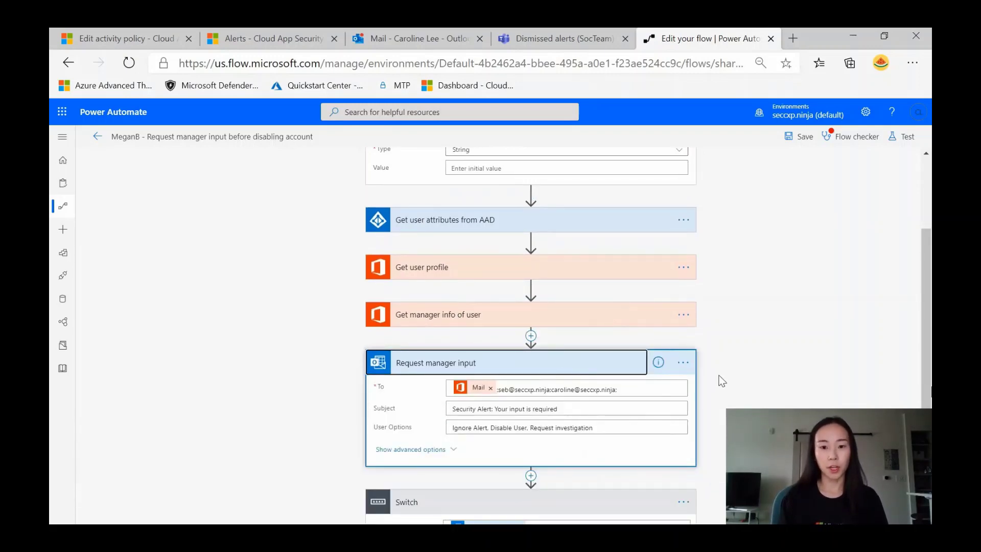
{"action": "scroll", "coordinate": [720, 380], "scroll_direction": "down", "scroll_amount": 2}
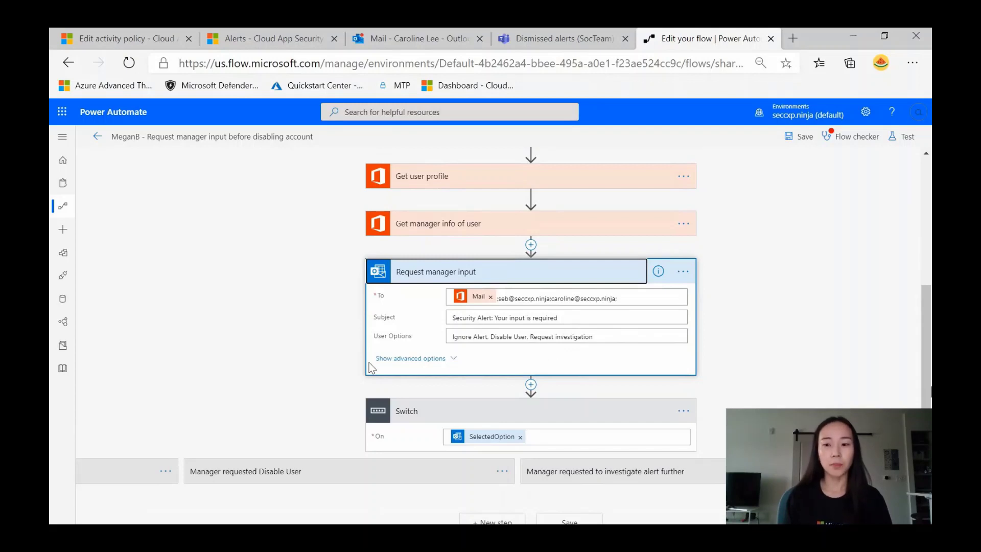
Expand the Manager requested Dismiss Alert case to review its dismiss and SocTeam channel-post actions.
{"action": "scroll", "coordinate": [216, 372], "scroll_direction": "left", "scroll_amount": 3}
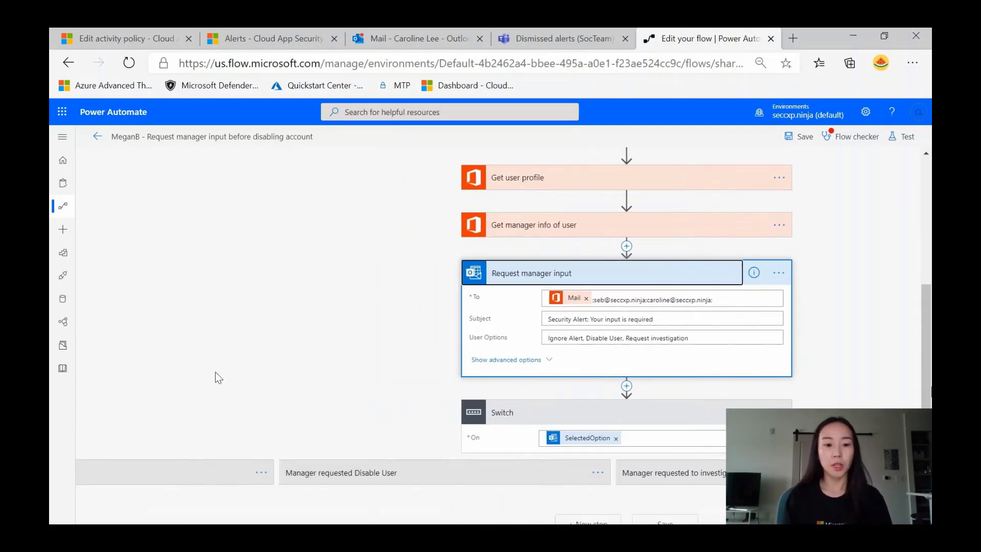
{"action": "scroll", "coordinate": [216, 372], "scroll_direction": "left", "scroll_amount": 5}
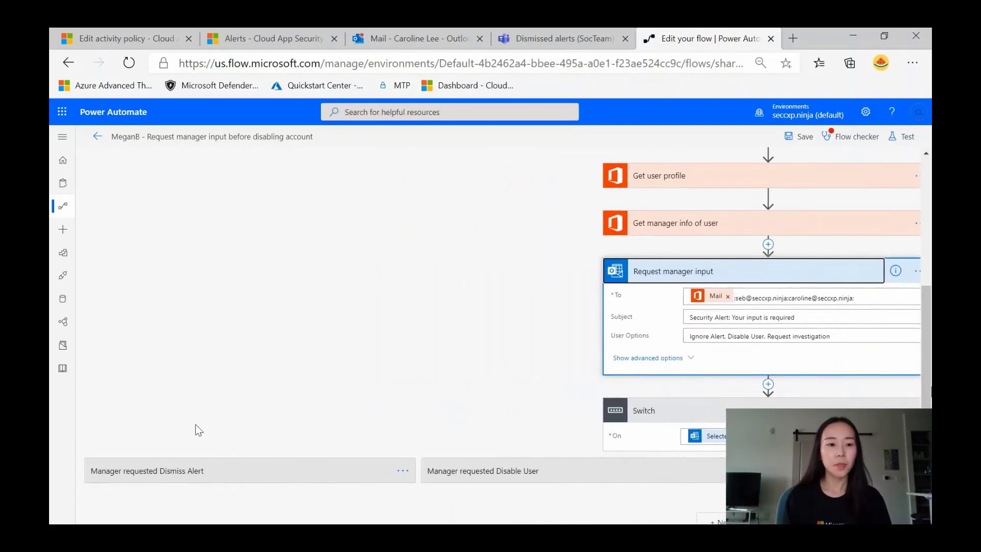
{"action": "left_click", "coordinate": [170, 475]}
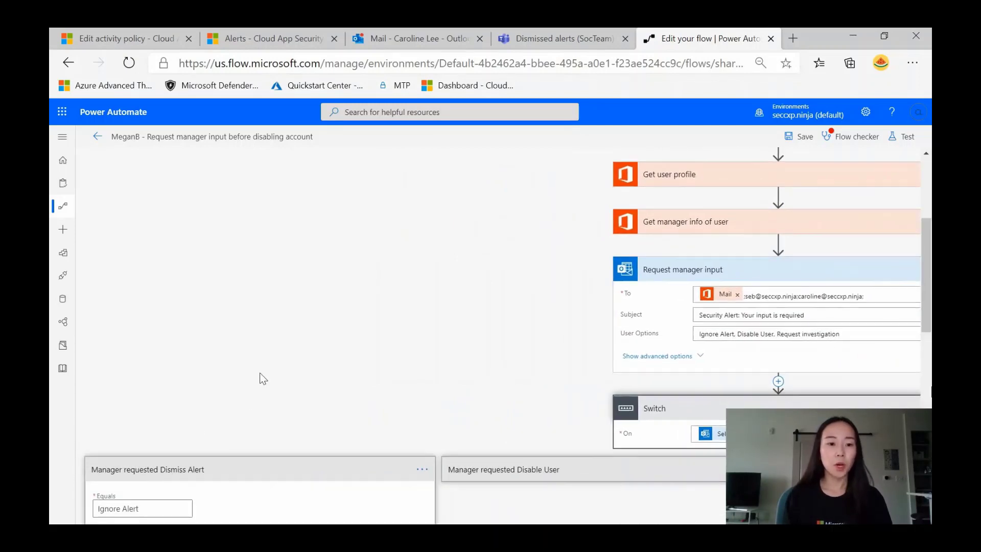
{"action": "scroll", "coordinate": [261, 378], "scroll_direction": "down", "scroll_amount": 5}
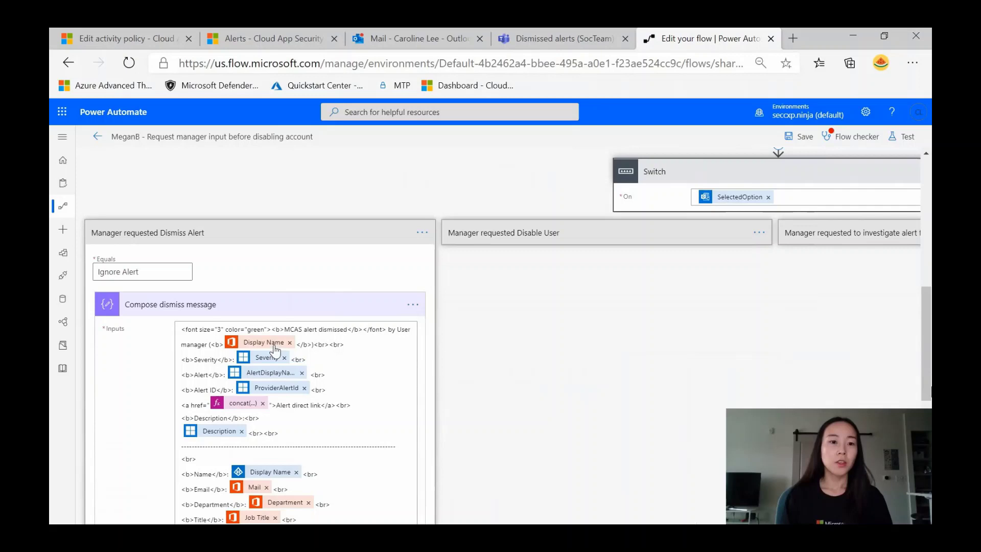
{"action": "scroll", "coordinate": [274, 350], "scroll_direction": "down", "scroll_amount": 1}
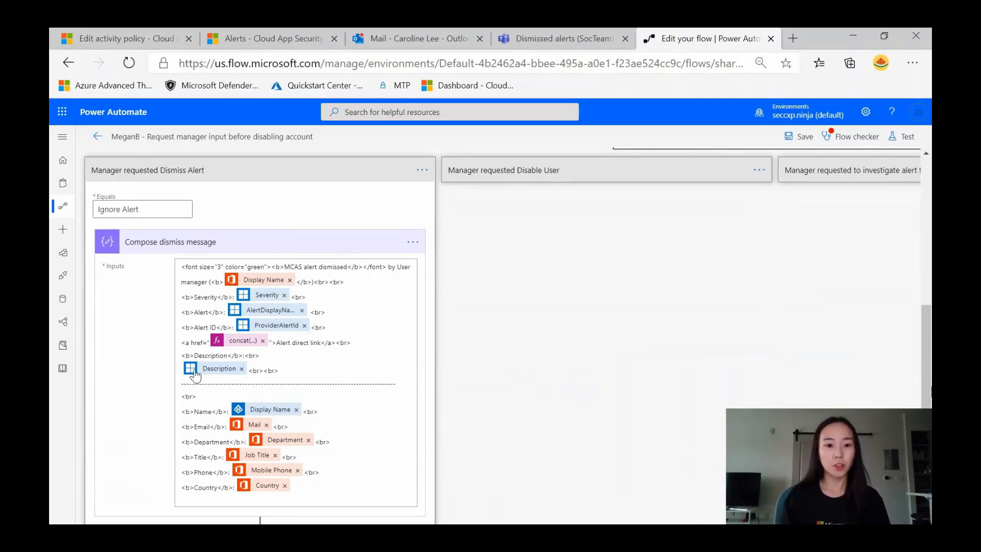
{"action": "scroll", "coordinate": [262, 373], "scroll_direction": "down", "scroll_amount": 1}
{"action": "scroll", "coordinate": [263, 372], "scroll_direction": "down", "scroll_amount": 3}
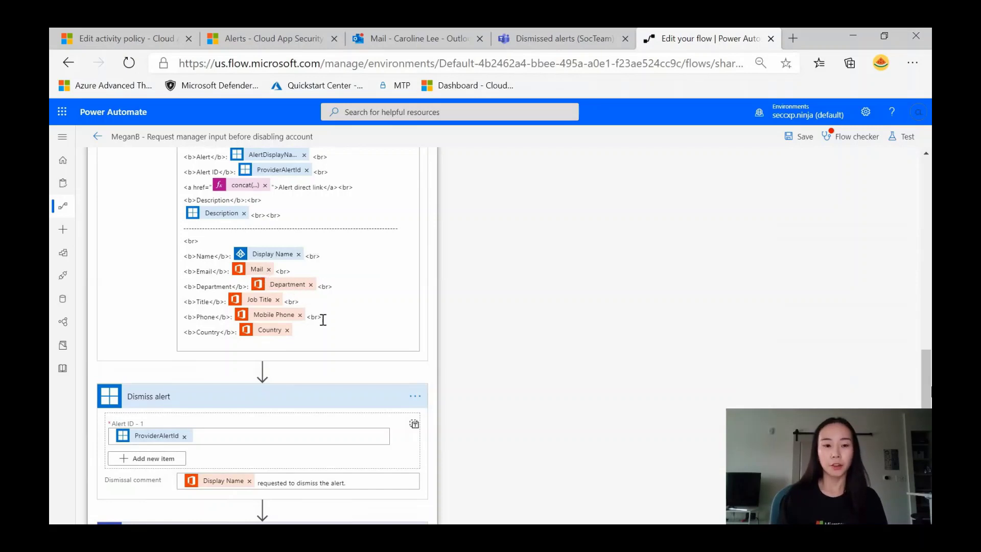
{"action": "scroll", "coordinate": [323, 321], "scroll_direction": "down", "scroll_amount": 1}
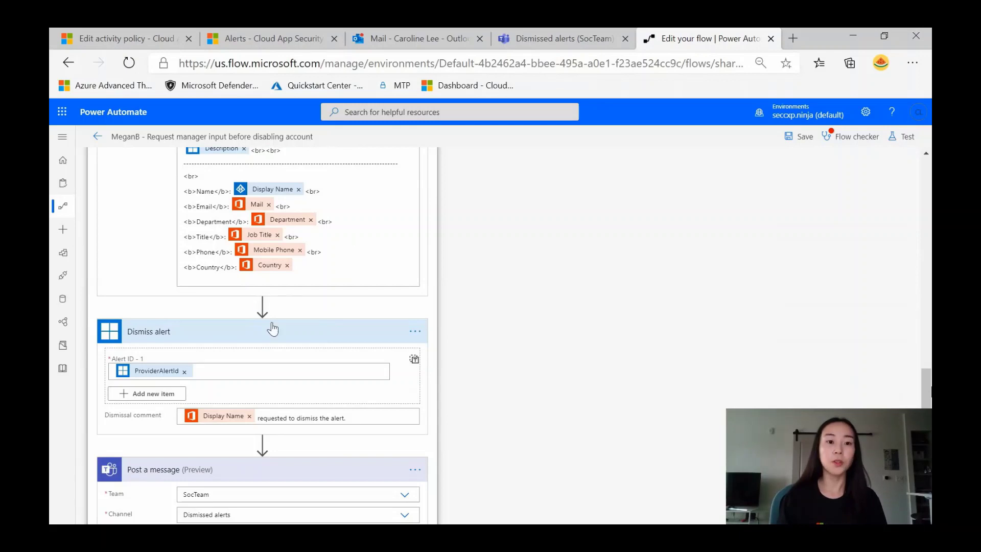
{"action": "scroll", "coordinate": [334, 274], "scroll_direction": "down", "scroll_amount": 2}
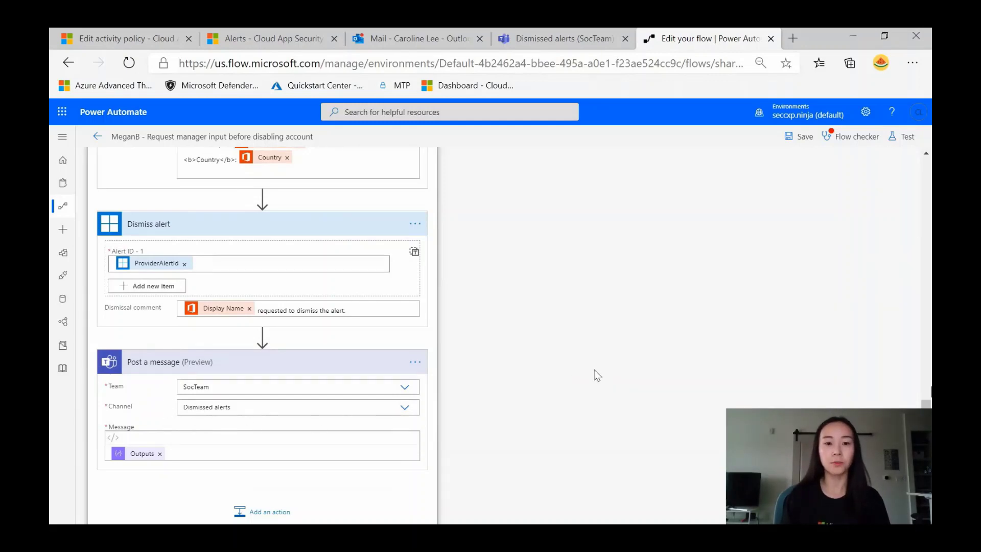
{"action": "scroll", "coordinate": [594, 374], "scroll_direction": "up", "scroll_amount": 5}
{"action": "scroll", "coordinate": [595, 373], "scroll_direction": "up", "scroll_amount": 3}
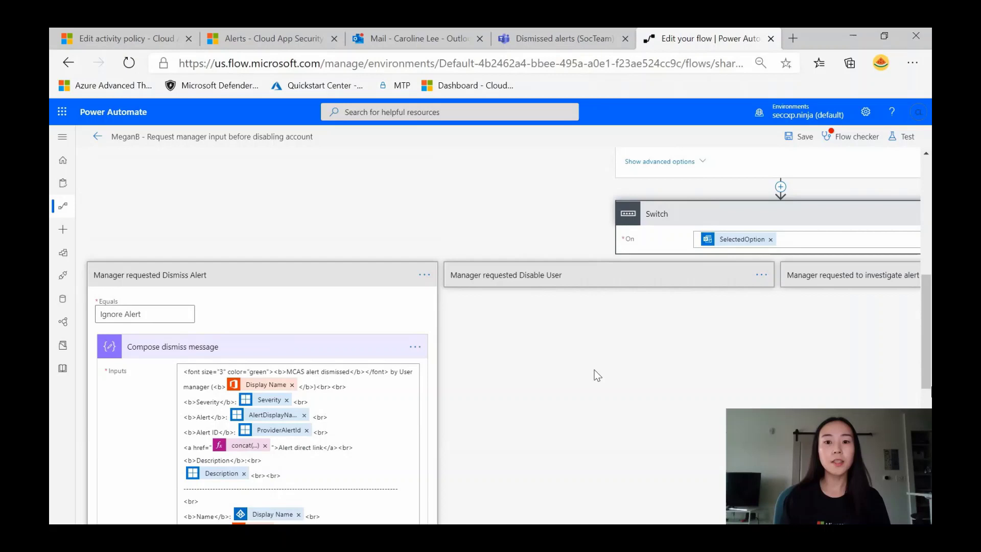
{"action": "left_click", "coordinate": [518, 281]}
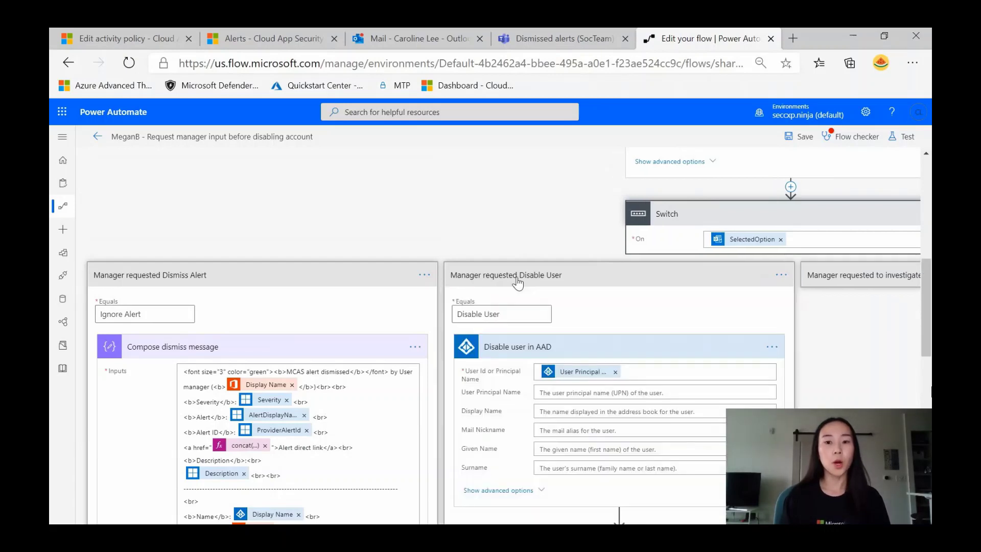
{"action": "scroll", "coordinate": [649, 315], "scroll_direction": "down", "scroll_amount": 1}
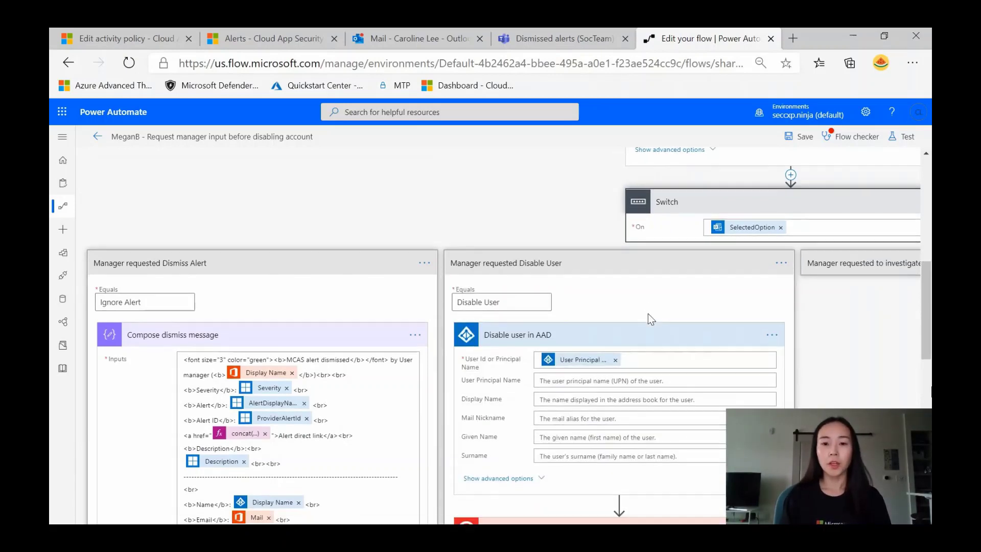
{"action": "scroll", "coordinate": [648, 314], "scroll_direction": "down", "scroll_amount": 1}
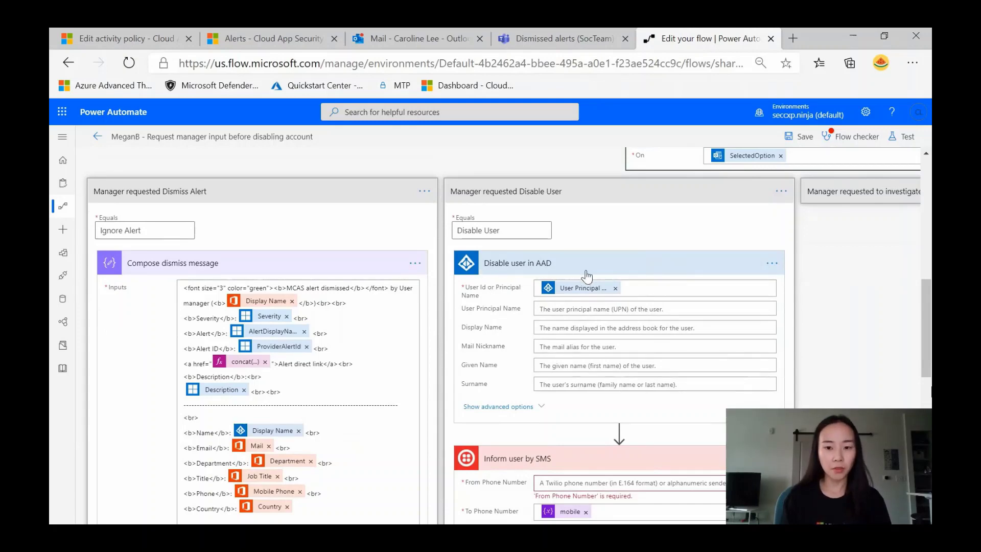
{"action": "scroll", "coordinate": [586, 277], "scroll_direction": "down", "scroll_amount": 3}
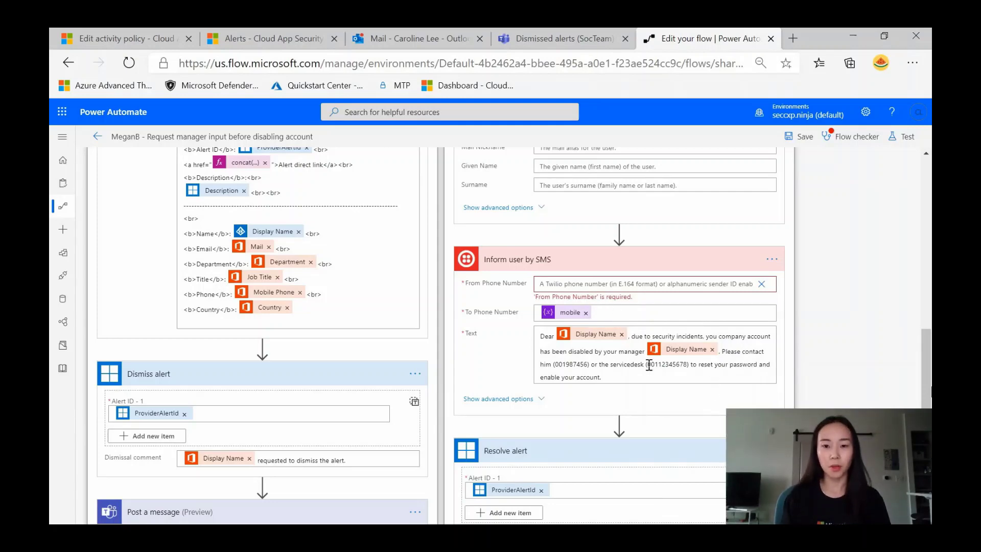
{"action": "scroll", "coordinate": [648, 365], "scroll_direction": "down", "scroll_amount": 3}
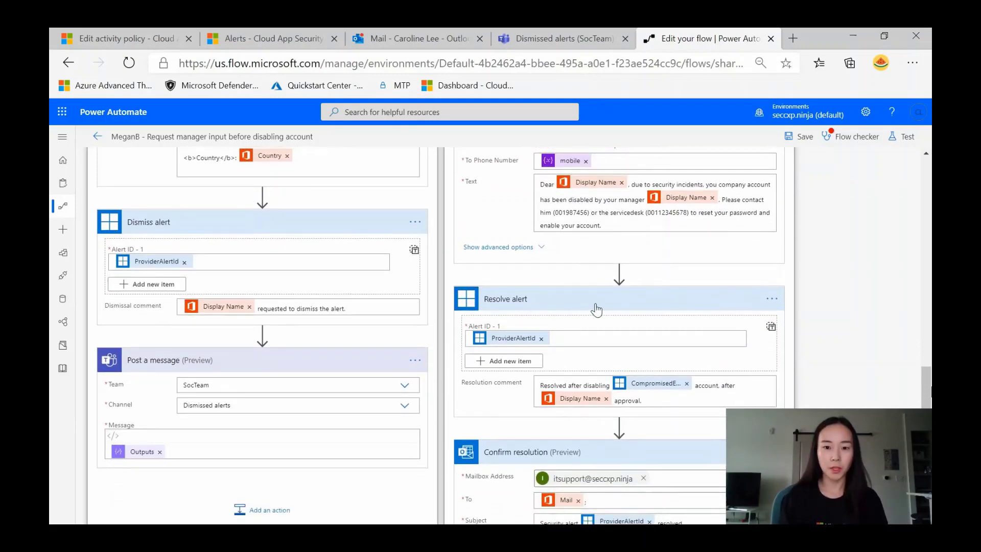
{"action": "scroll", "coordinate": [597, 310], "scroll_direction": "down", "scroll_amount": 4}
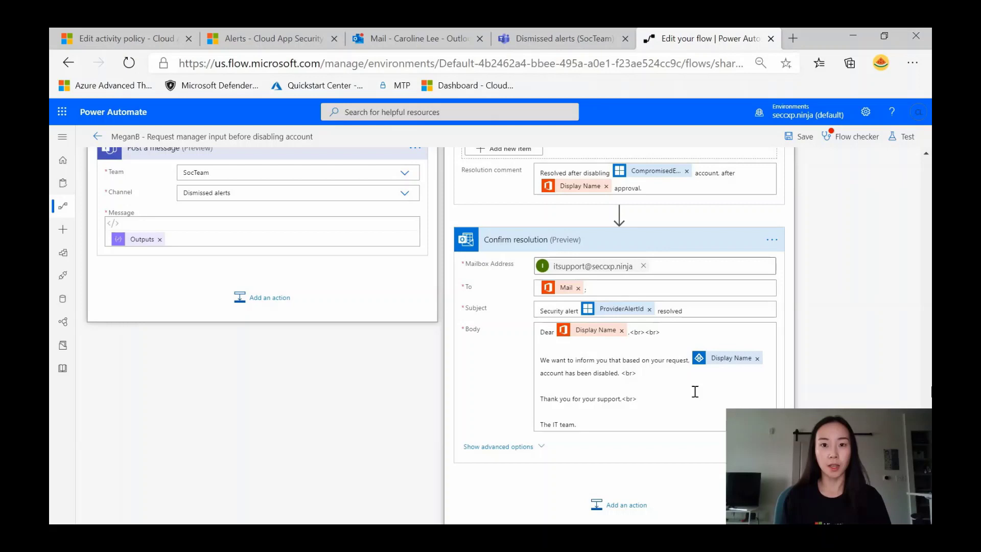
{"action": "scroll", "coordinate": [695, 391], "scroll_direction": "right", "scroll_amount": 1}
{"action": "scroll", "coordinate": [695, 392], "scroll_direction": "right", "scroll_amount": 10}
Expand the 'Manager requested to investigate alert further' case to review its compose, Alerts-channel post and email actions.
{"action": "scroll", "coordinate": [695, 391], "scroll_direction": "up", "scroll_amount": 5}
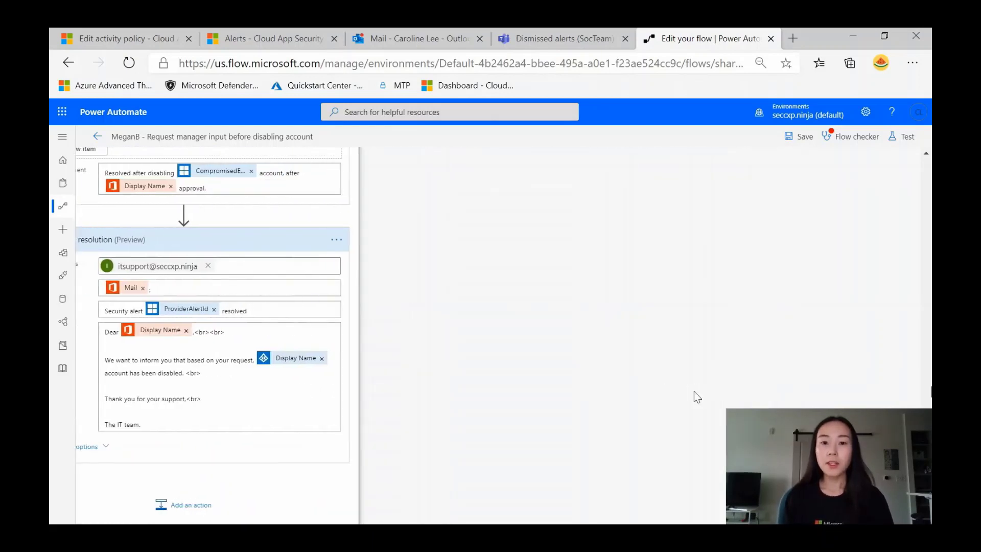
{"action": "scroll", "coordinate": [695, 391], "scroll_direction": "up", "scroll_amount": 8}
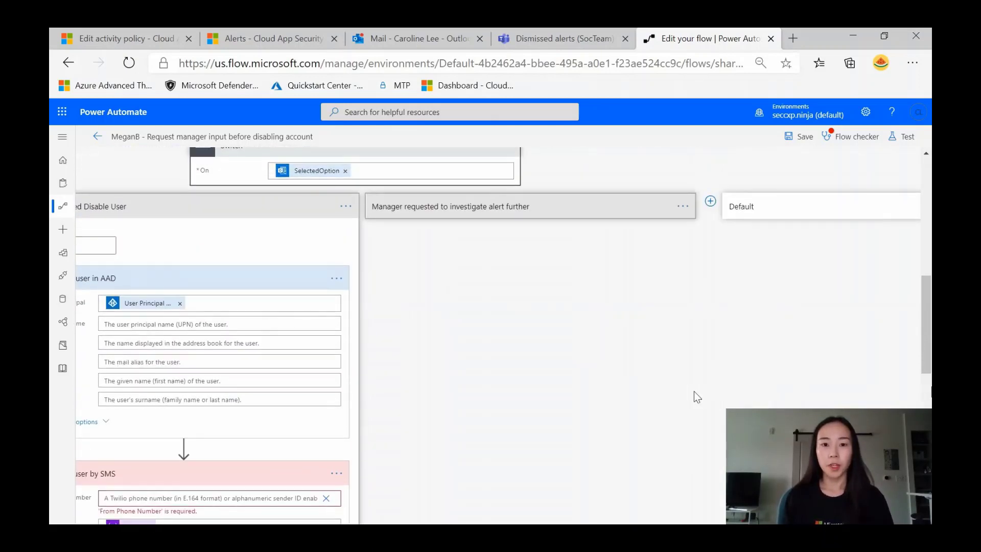
{"action": "left_click", "coordinate": [578, 214]}
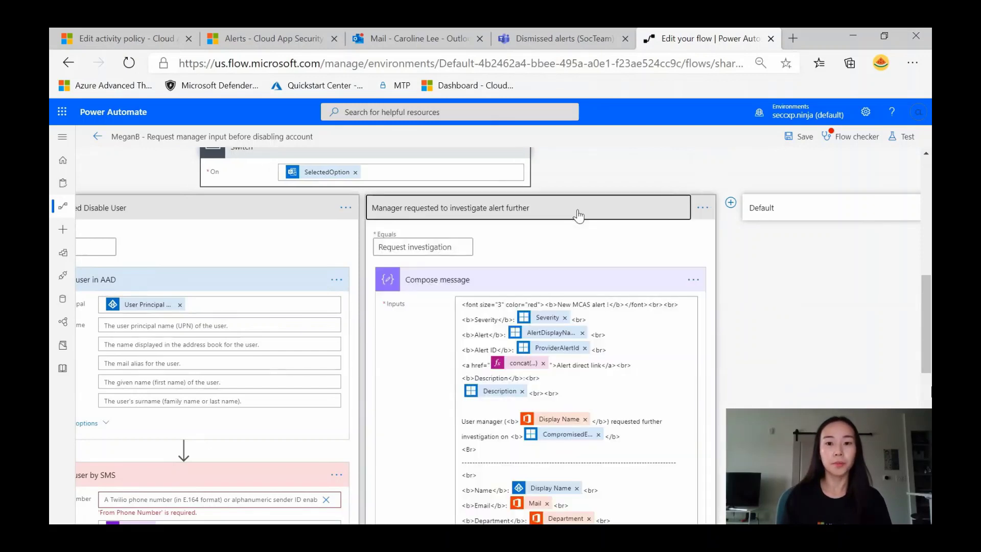
{"action": "scroll", "coordinate": [679, 324], "scroll_direction": "down", "scroll_amount": 3}
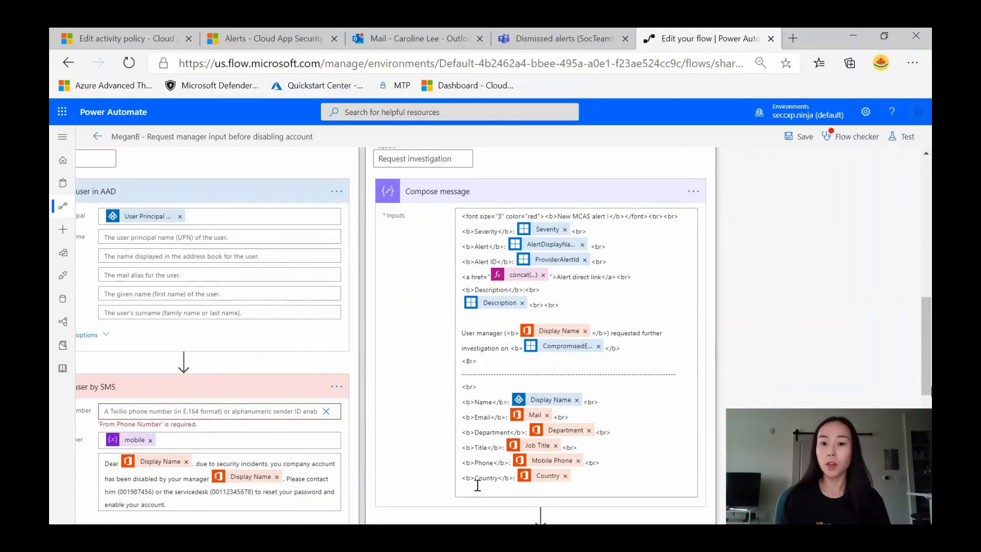
{"action": "scroll", "coordinate": [641, 445], "scroll_direction": "down", "scroll_amount": 4}
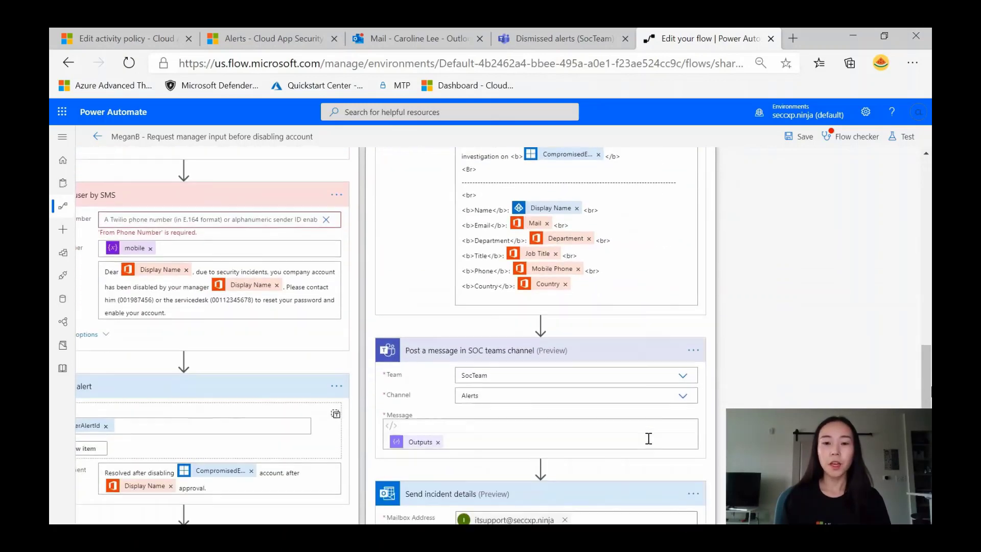
{"action": "scroll", "coordinate": [647, 438], "scroll_direction": "down", "scroll_amount": 2}
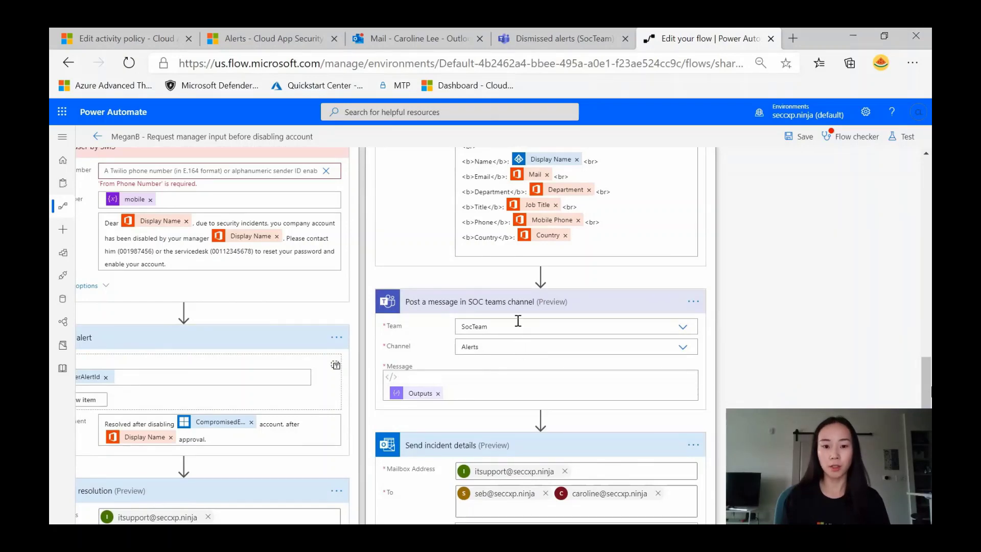
{"action": "scroll", "coordinate": [528, 358], "scroll_direction": "down", "scroll_amount": 2}
{"action": "scroll", "coordinate": [532, 361], "scroll_direction": "down", "scroll_amount": 1}
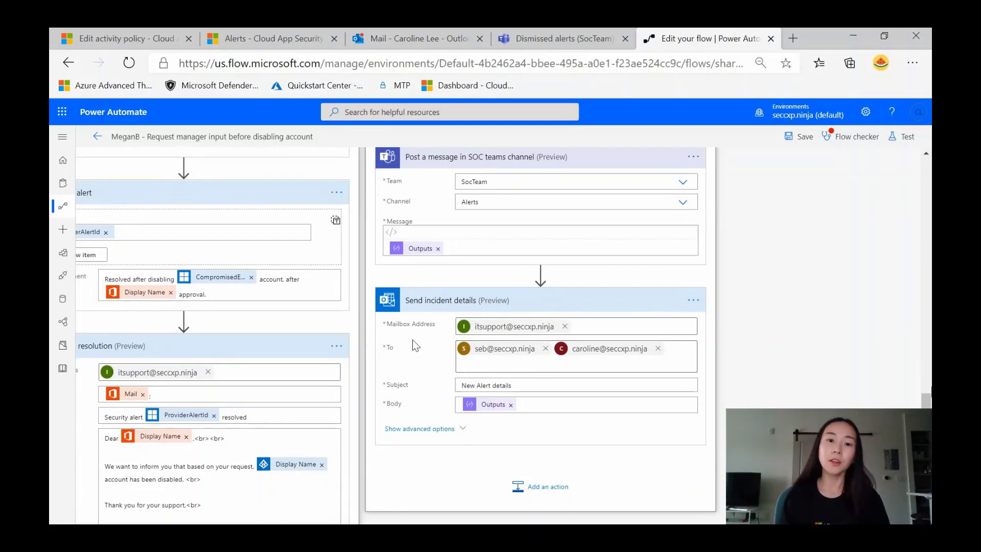
Open the 4:10 PM 'Security Alert: Your input is required' email and view its response options.
{"action": "left_click", "coordinate": [403, 41]}
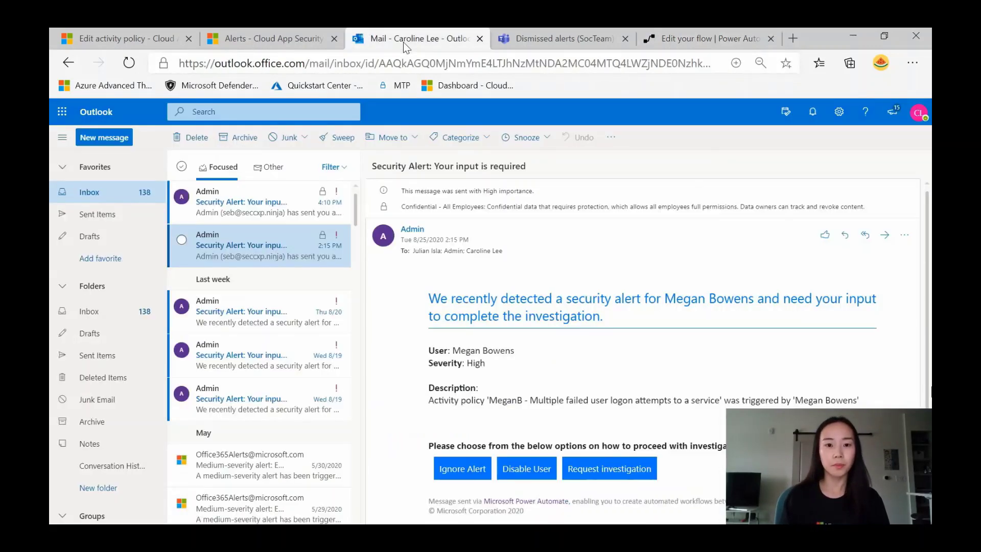
{"action": "left_click", "coordinate": [271, 217]}
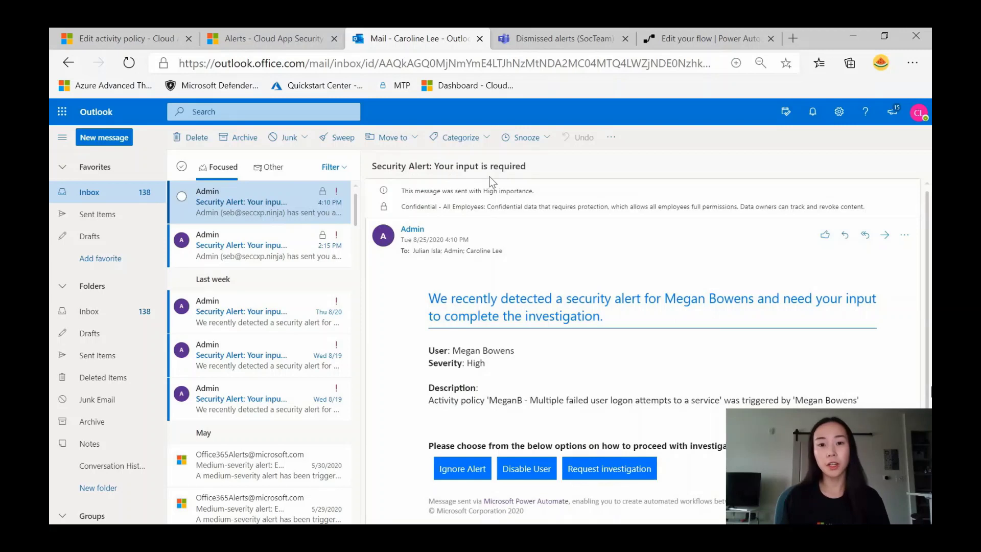
{"action": "scroll", "coordinate": [538, 302], "scroll_direction": "down", "scroll_amount": 1}
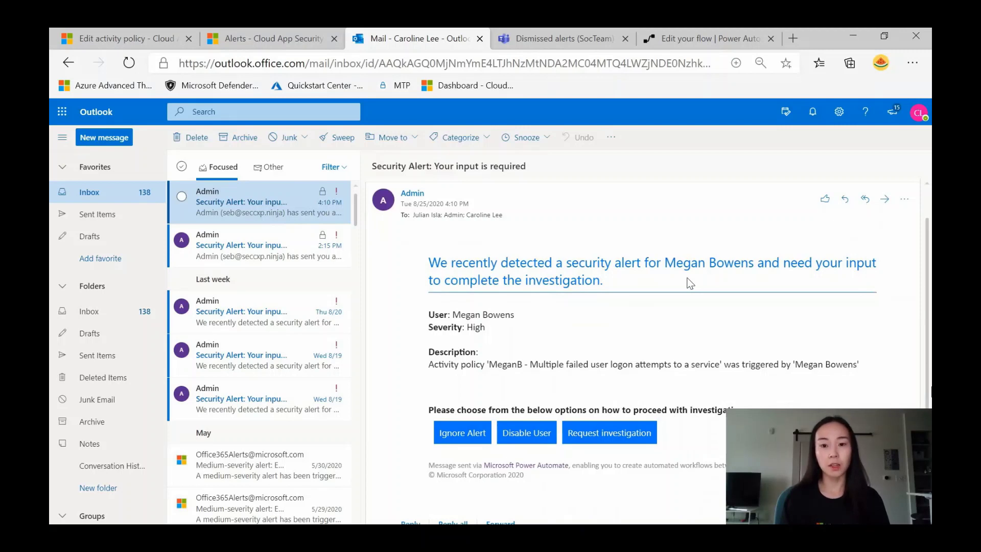
{"action": "scroll", "coordinate": [602, 301], "scroll_direction": "down", "scroll_amount": 1}
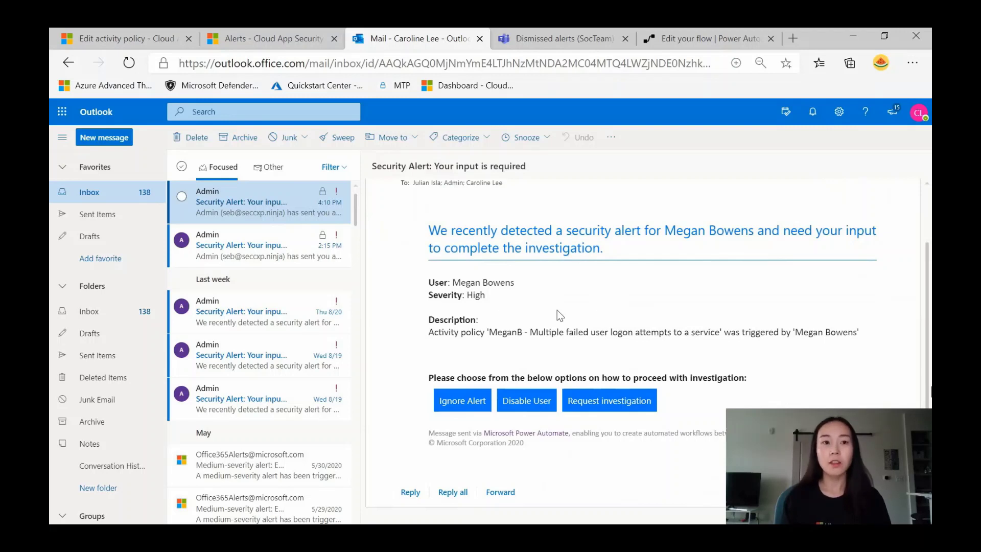
Respond to the security alert email with Ignore Alert.
{"action": "left_click", "coordinate": [456, 403]}
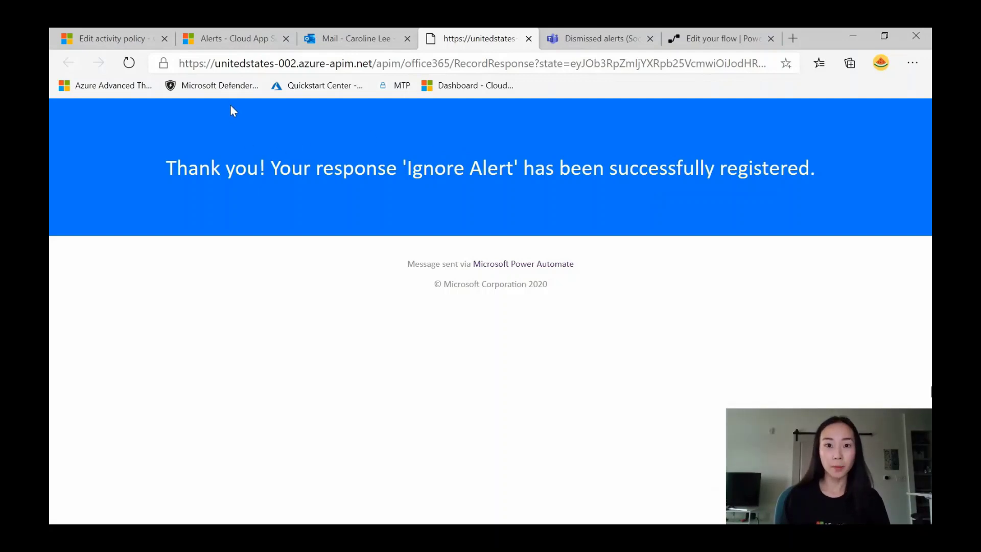
Open the dismissed multiple failed logon attempts alert and expand its first Failed log on activity.
{"action": "left_click", "coordinate": [211, 43]}
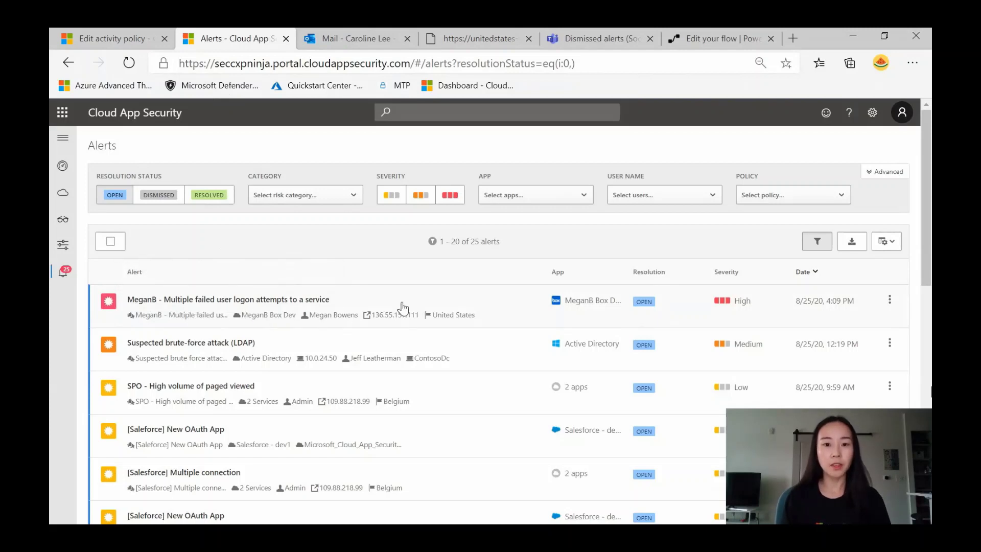
{"action": "left_click", "coordinate": [403, 308]}
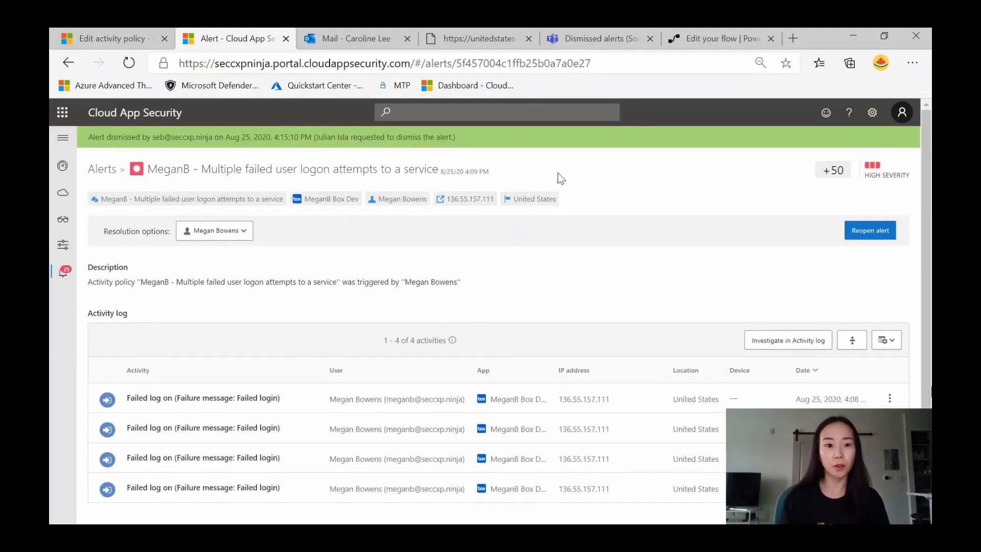
{"action": "scroll", "coordinate": [366, 239], "scroll_direction": "down", "scroll_amount": 2}
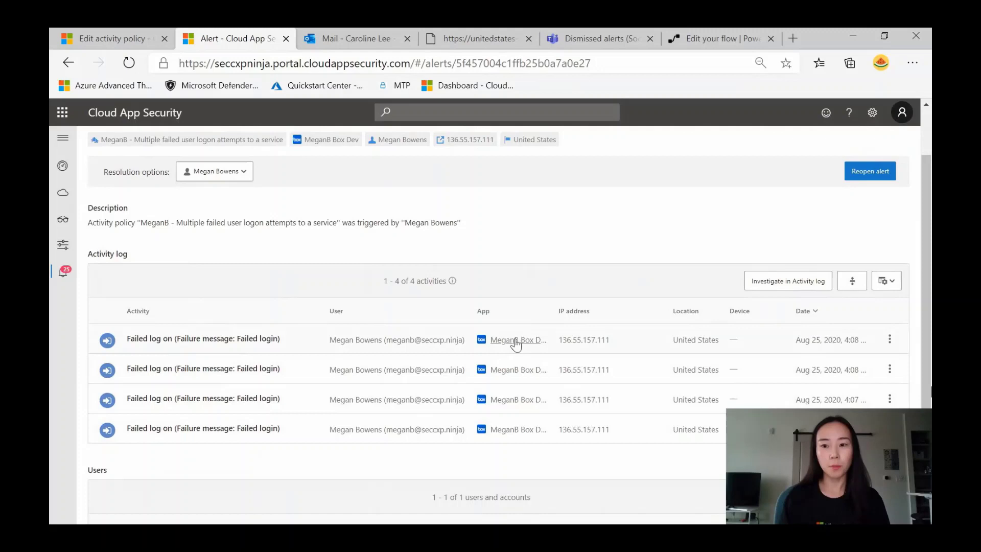
{"action": "left_click", "coordinate": [289, 351]}
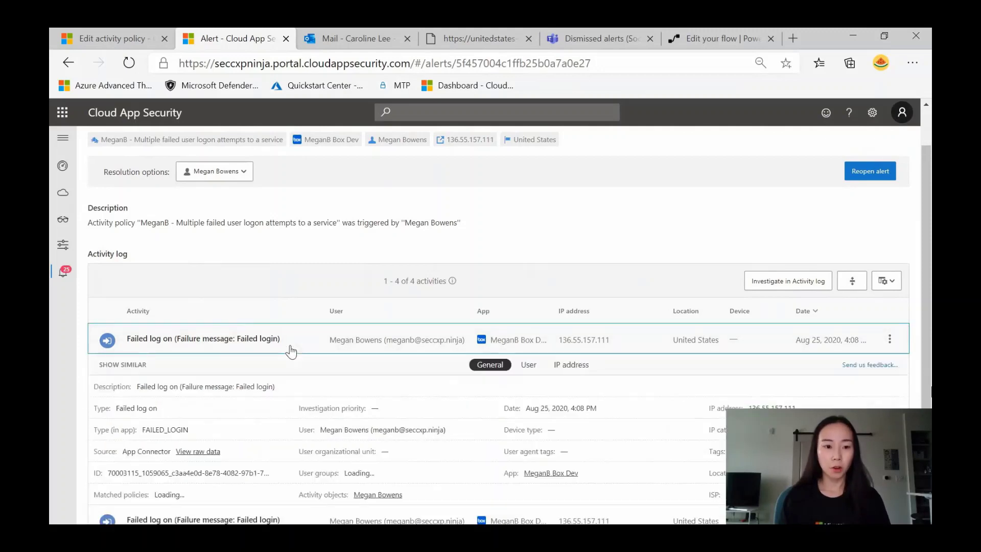
{"action": "scroll", "coordinate": [289, 347], "scroll_direction": "down", "scroll_amount": 2}
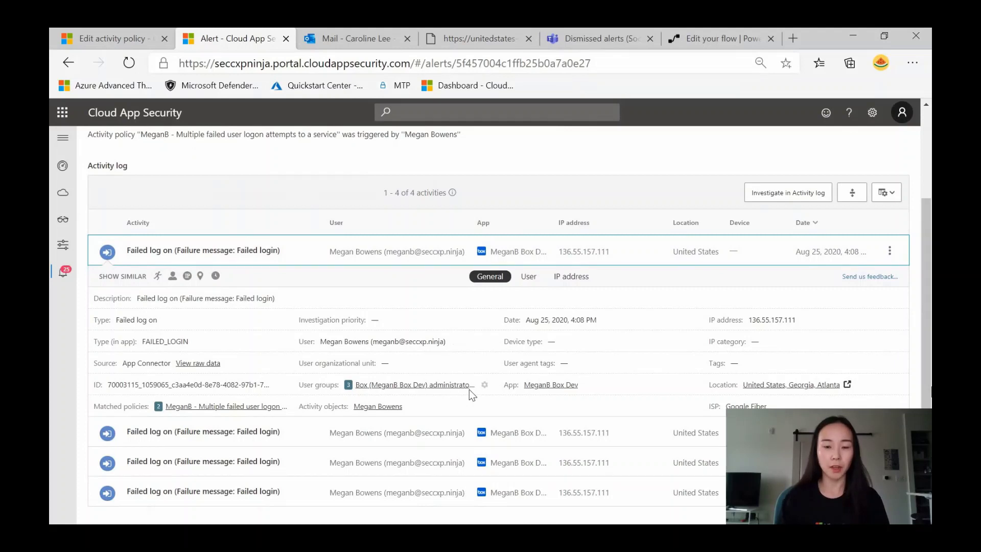
Expand the 4:15 PM 'MCAS alert dismissed' post in the Dismissed alerts channel.
{"action": "left_click", "coordinate": [600, 42]}
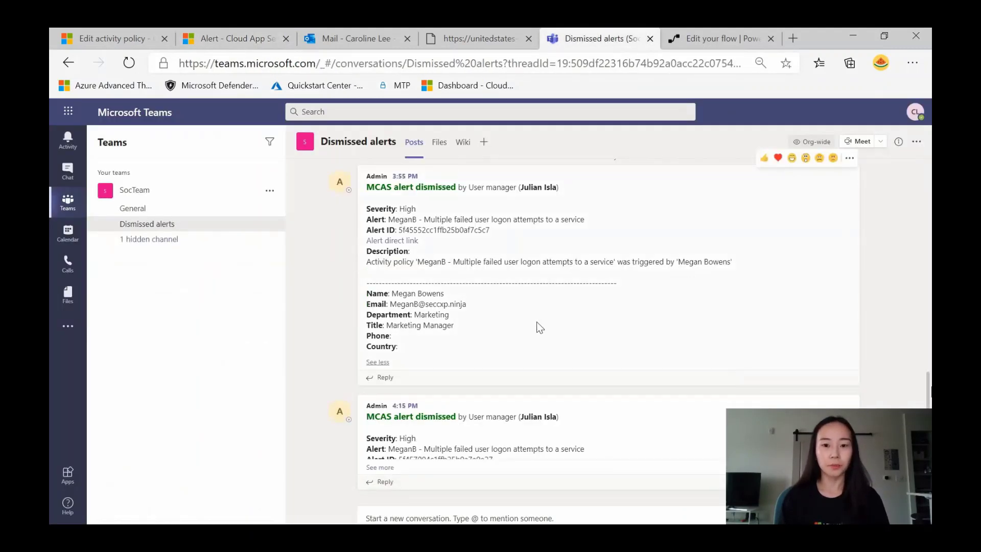
{"action": "left_click", "coordinate": [379, 467]}
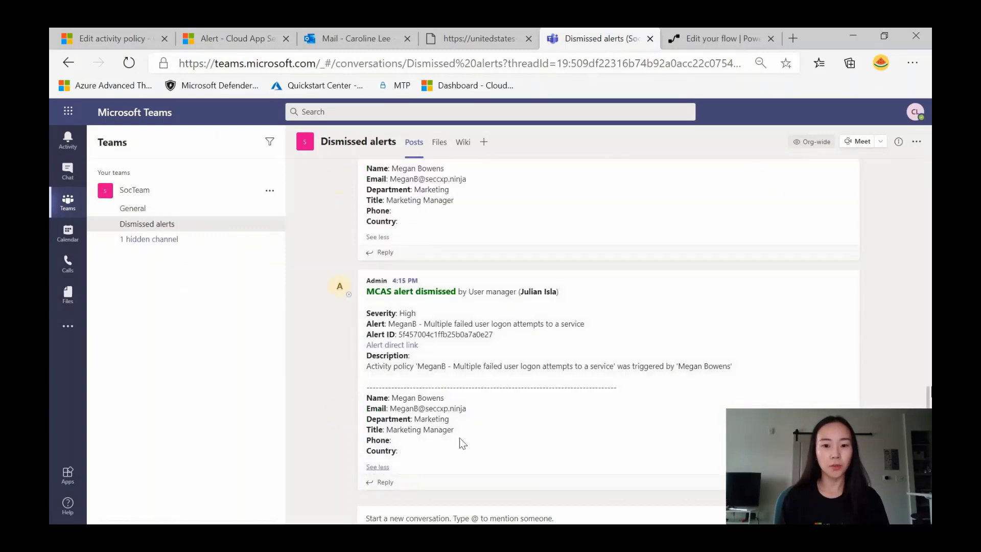